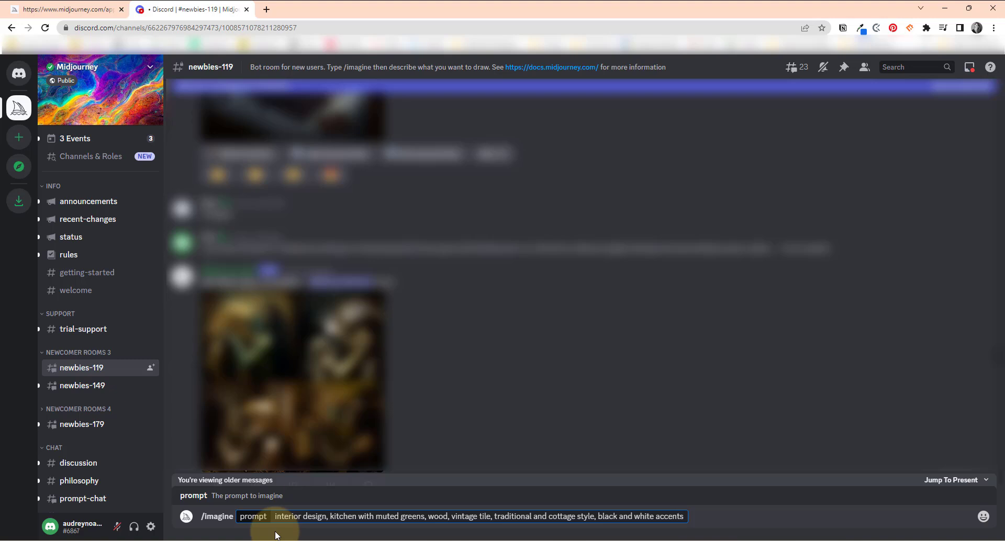
- Send the muted-green vintage-tile kitchen /imagine prompt and scroll to the finished four-image grid
key("Return")
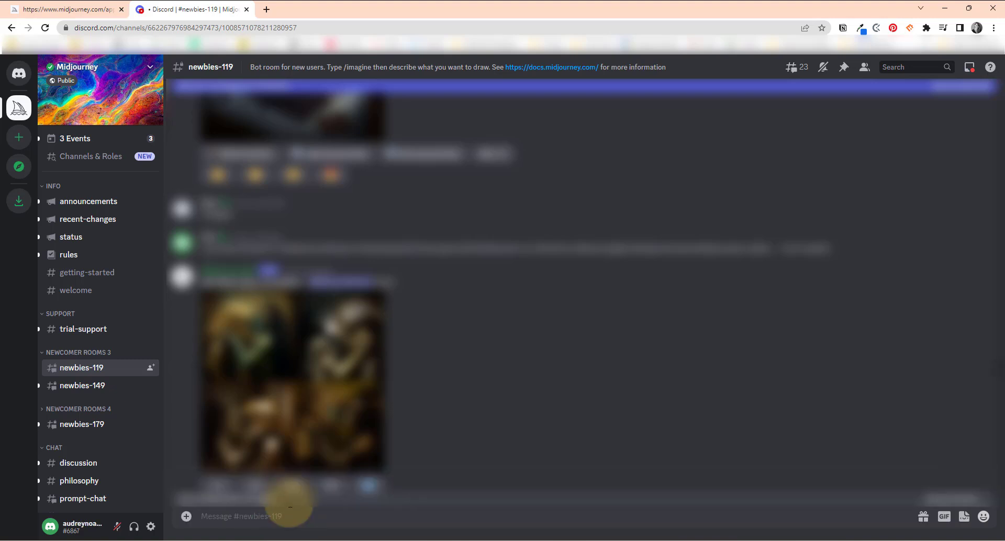
scroll(848, 332, "down", 3)
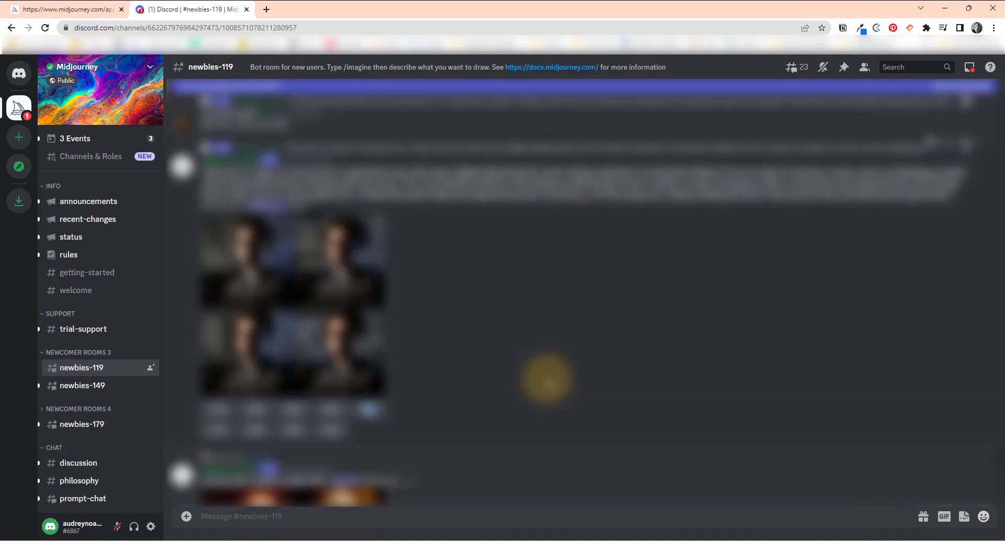
scroll(535, 374, "up", 5)
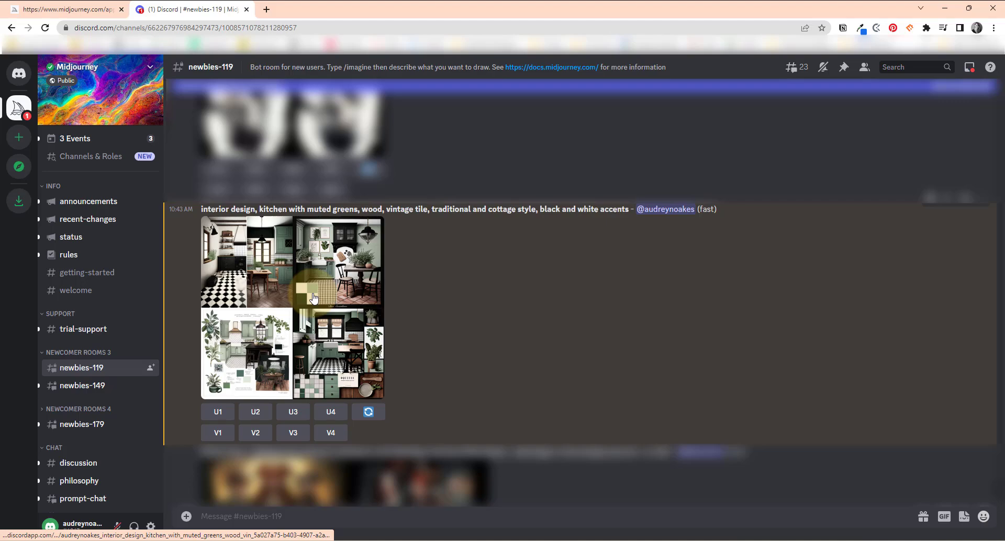
- Download the kitchen grid full-size from the browser as a PNG, then close the Discord image viewer
left_click(313, 299)
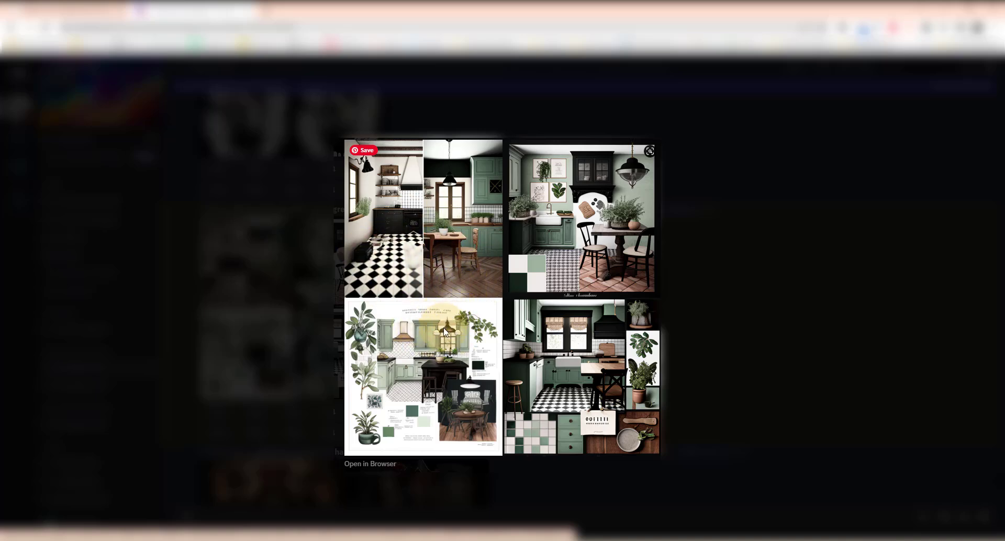
left_click(379, 463)
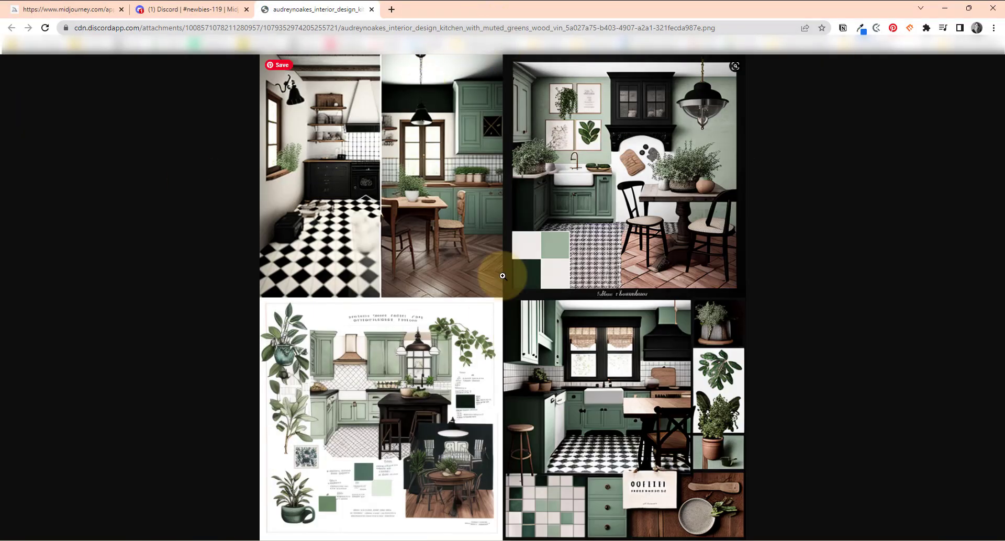
right_click(545, 199)
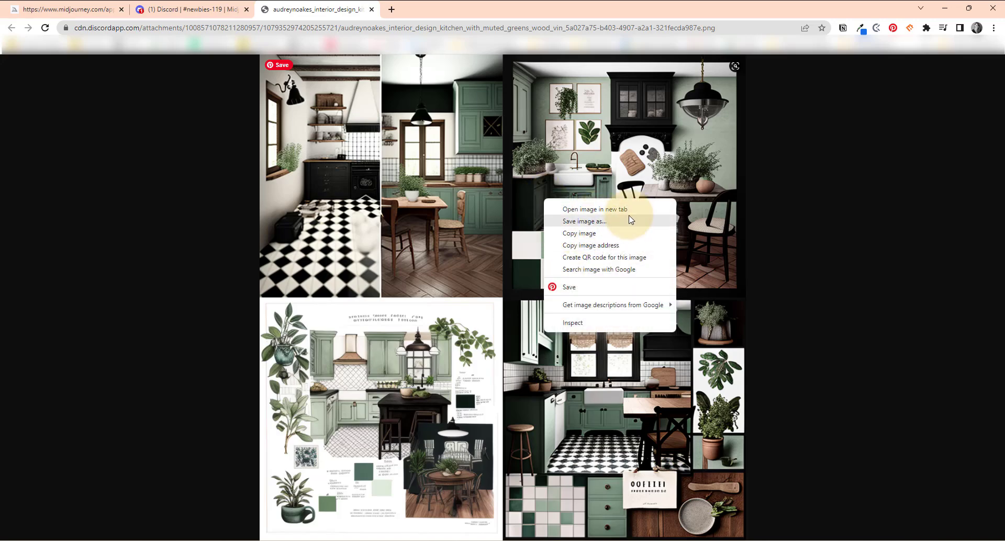
left_click(602, 222)
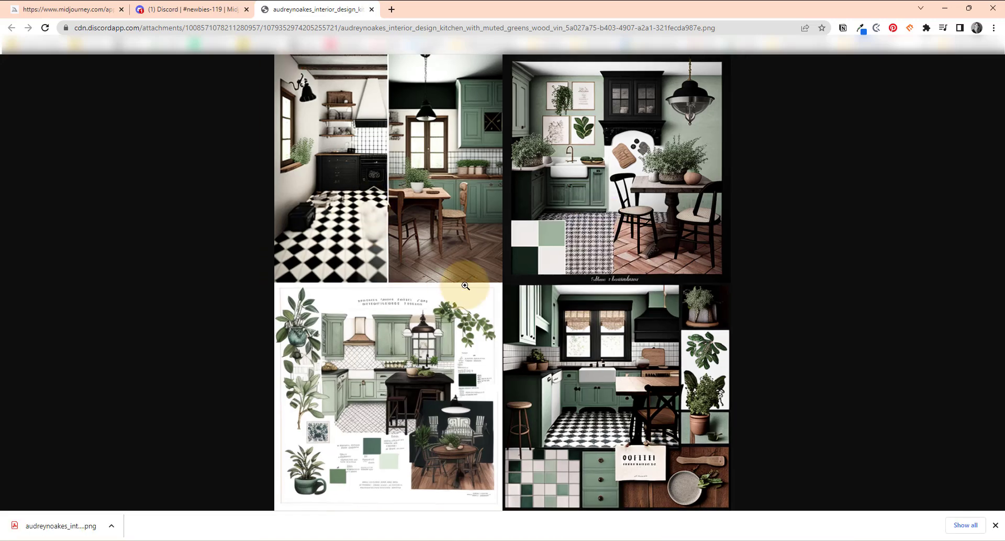
left_click(167, 6)
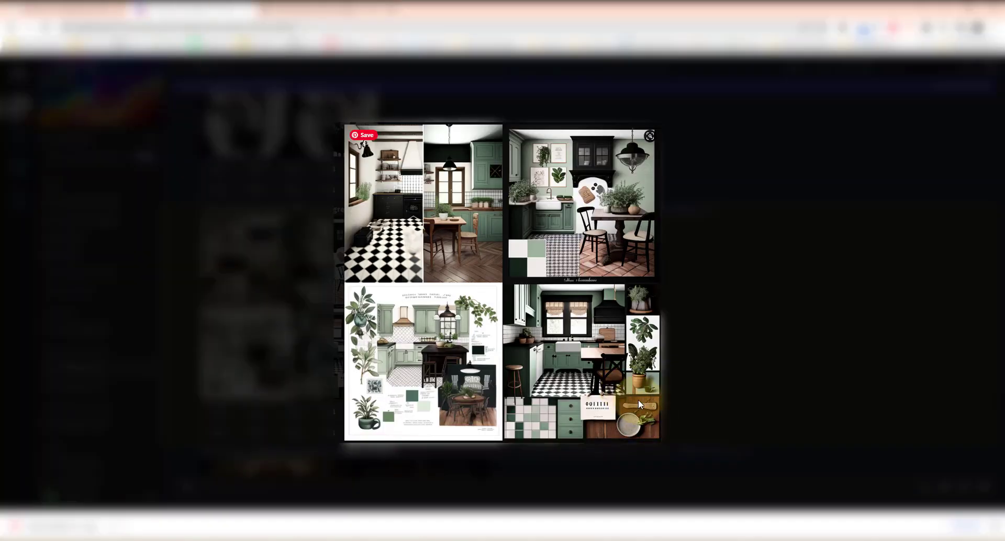
left_click(739, 345)
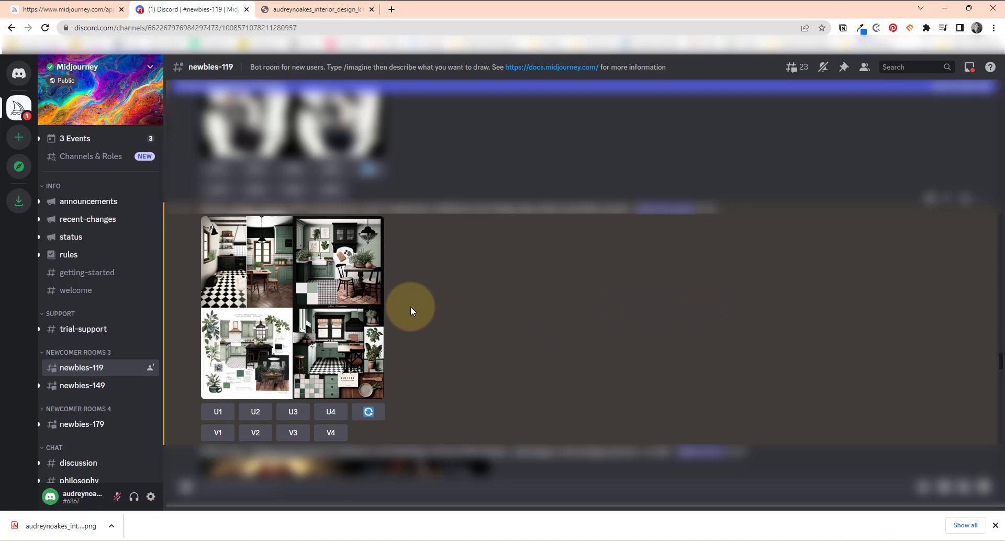
- Select and copy the original kitchen prompt line above the image grid
left_click(368, 414)
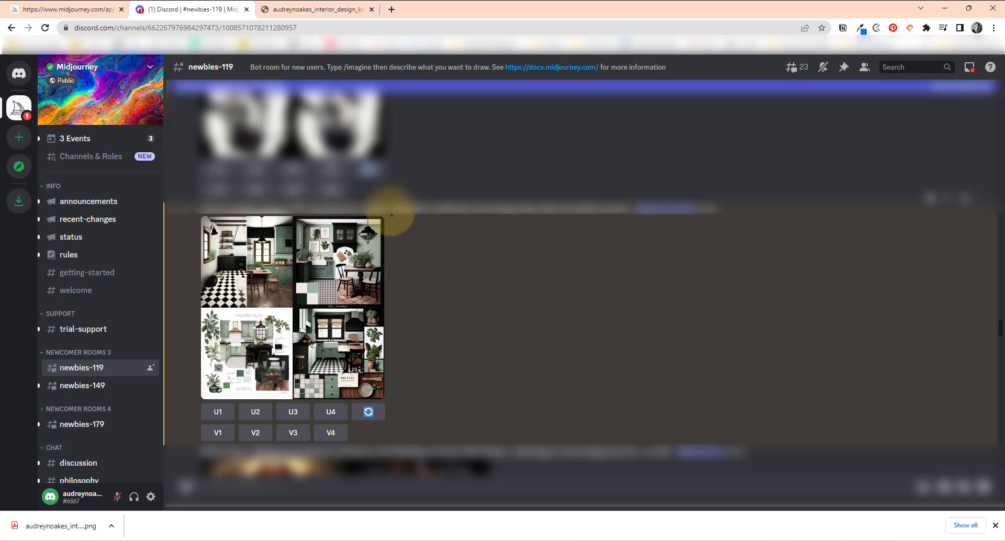
left_click_drag(201, 209, 628, 212)
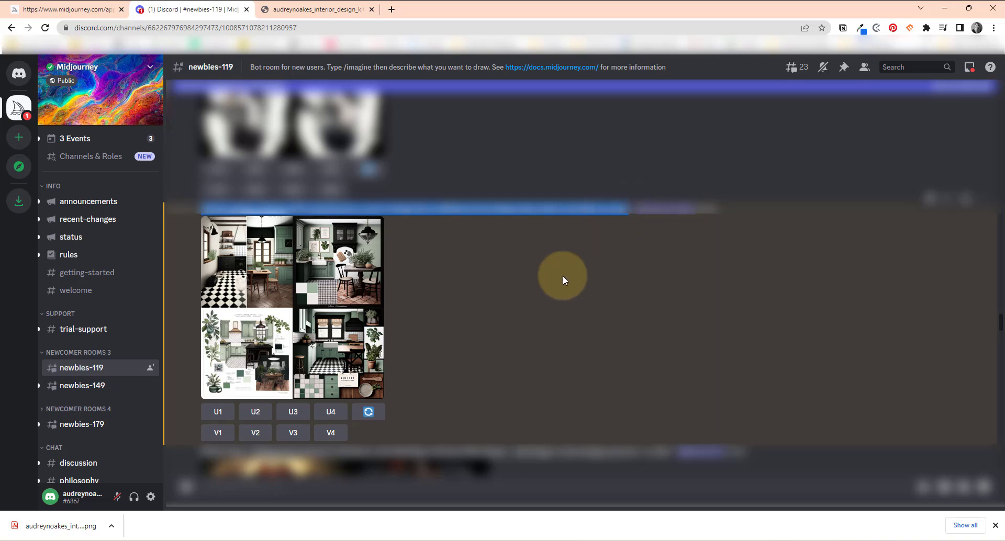
- Resubmit the pasted kitchen prompt via /imagine with 'earthy yellowish' greens and brass hardware added
left_click(284, 486)
type("/imagine")
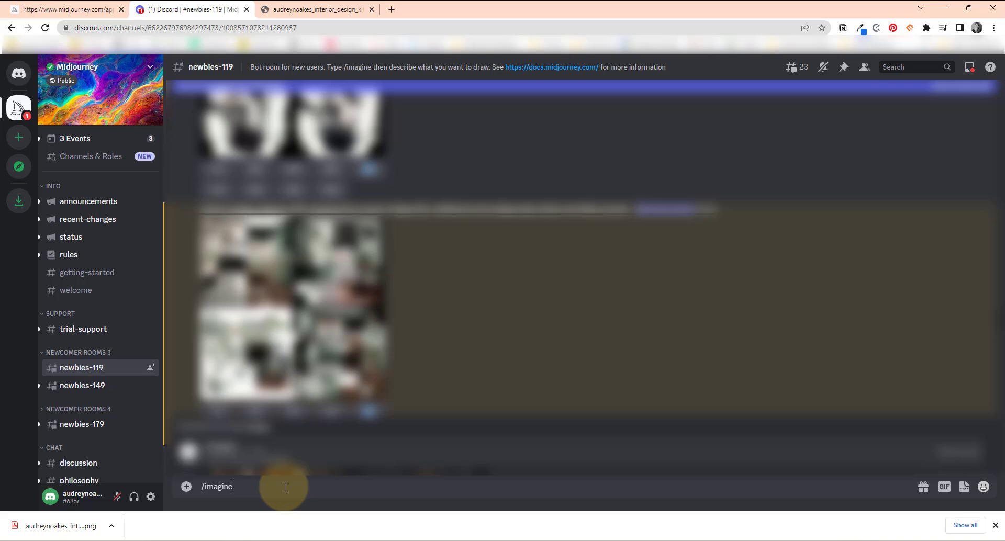
left_click(270, 452)
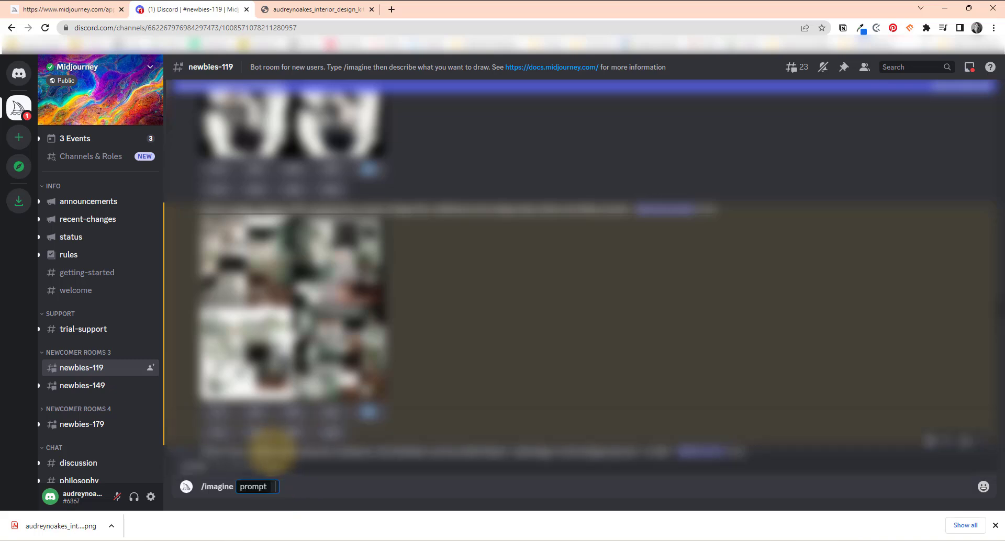
type("interior design, kitchen with muted greens, wood, vintage tile, traditional and cottage style, black and white accents")
left_click(401, 487)
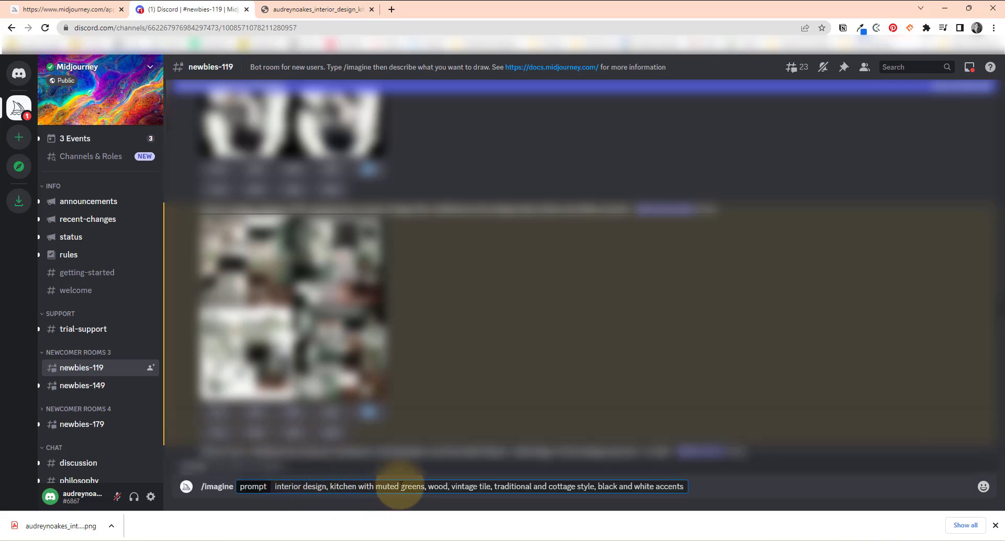
type("earthy")
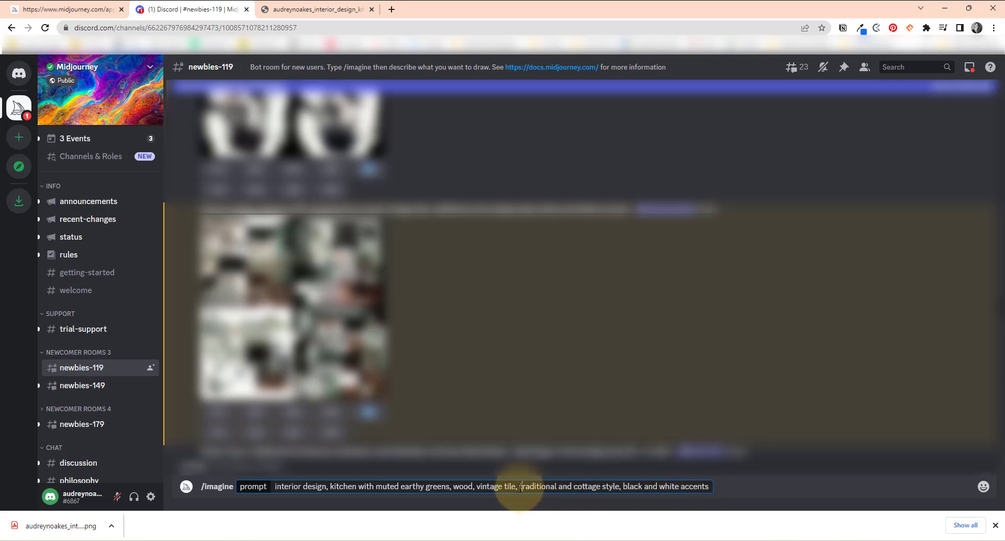
type("brass hardware")
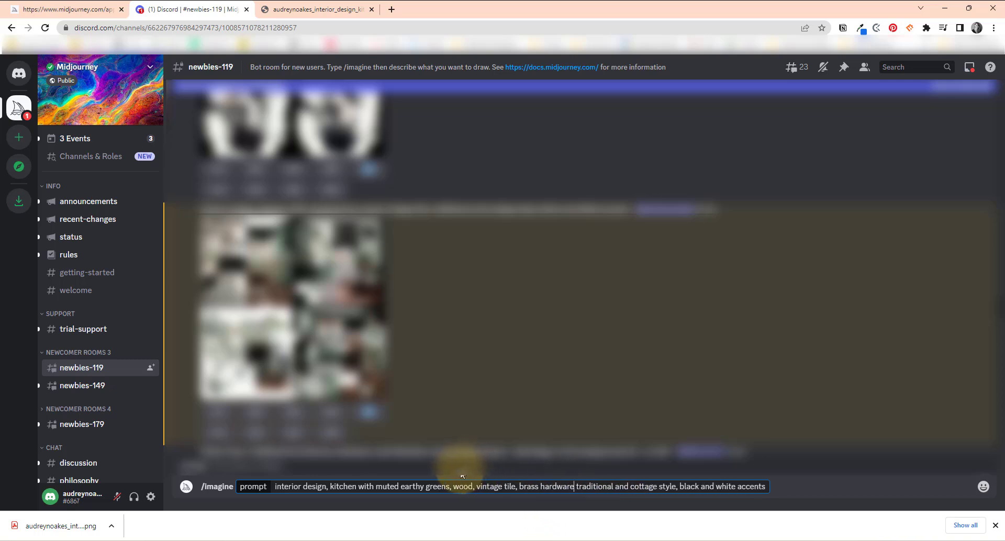
left_click(424, 486)
type("yellowish")
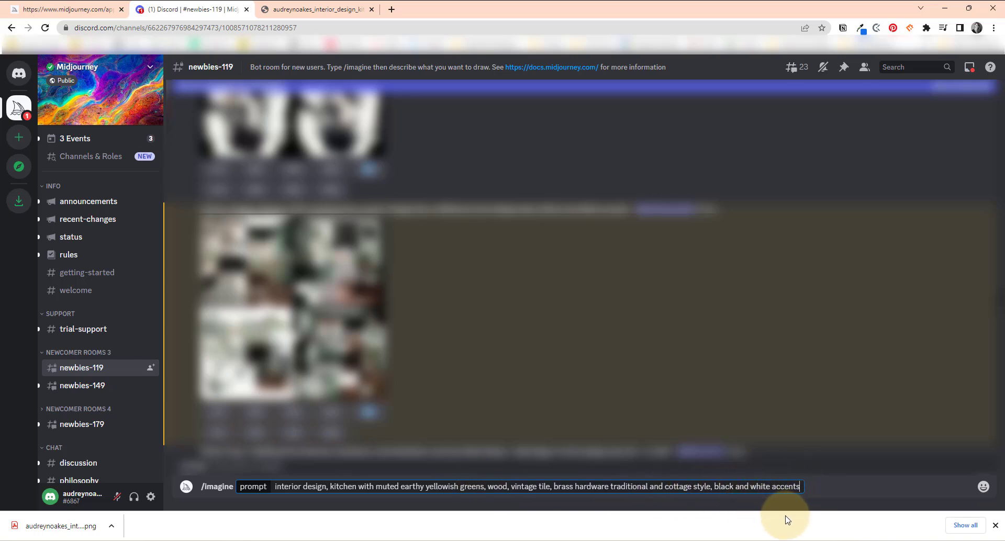
key("Return")
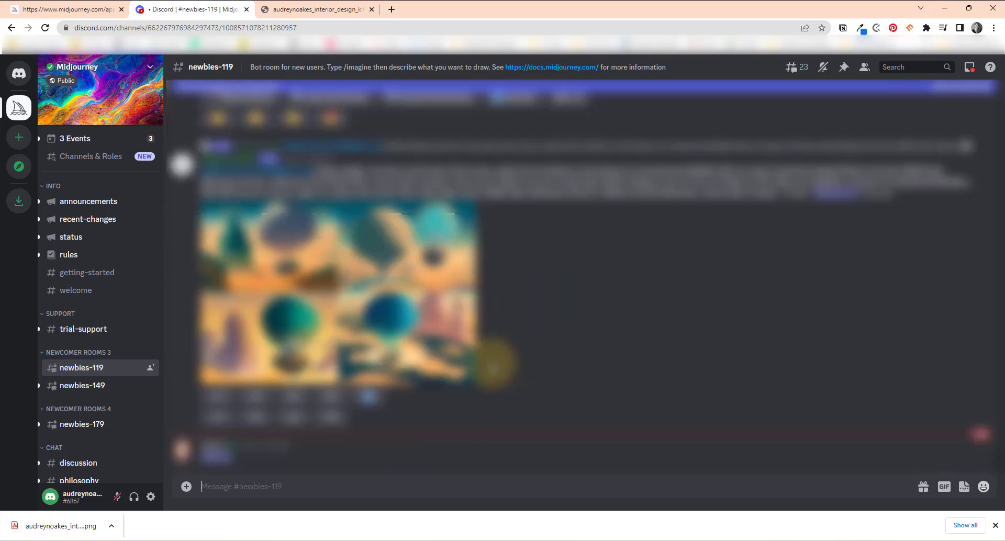
- Scroll the channel to the new earthy yellowish-green kitchen grid and enlarge it
scroll(500, 375, "up", 3)
scroll(499, 370, "up", 3)
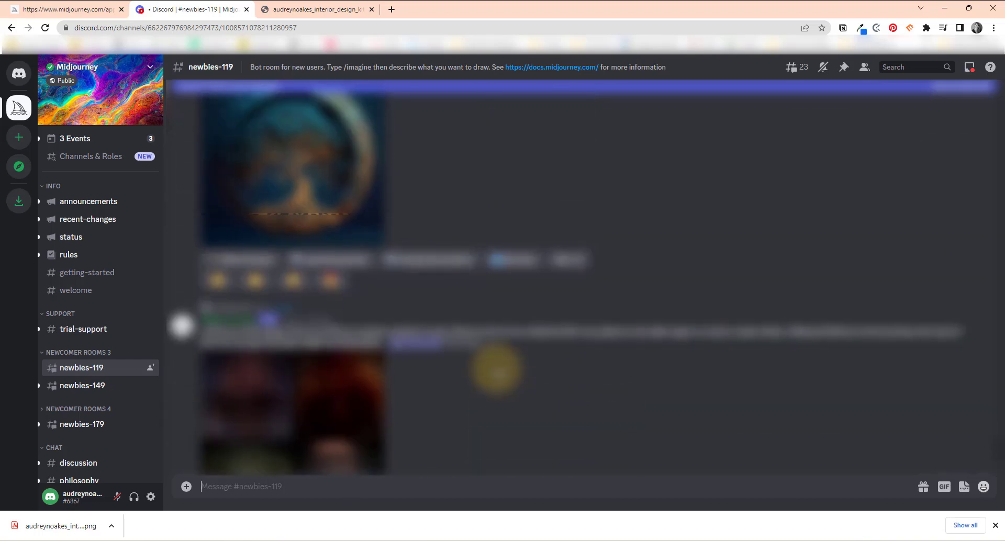
scroll(497, 374, "up", 4)
scroll(495, 379, "up", 2)
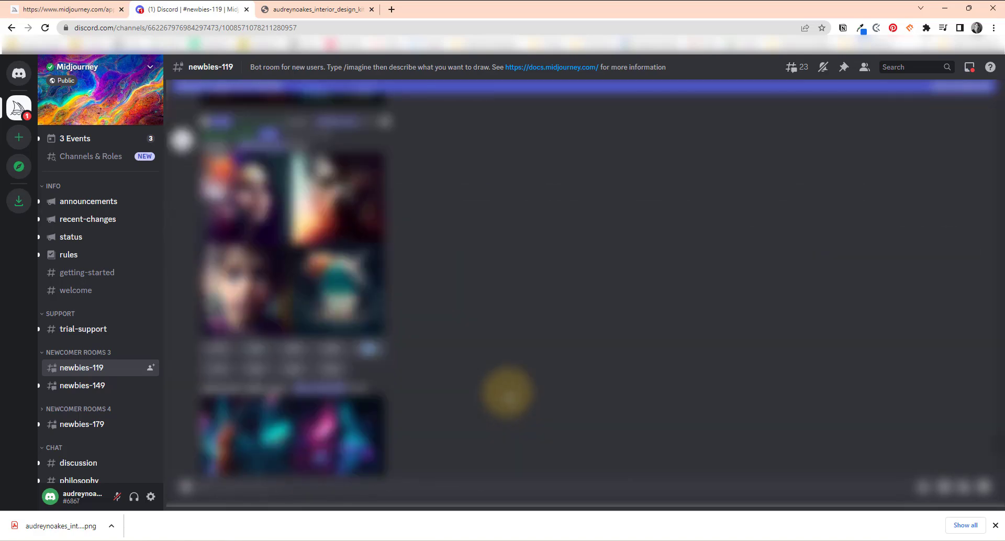
scroll(524, 406, "up", 3)
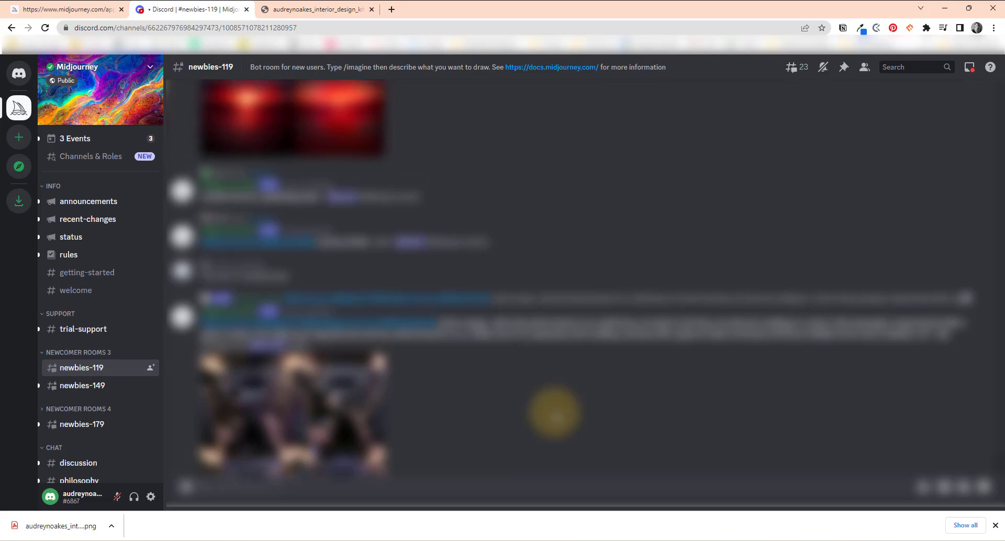
scroll(523, 393, "down", 2)
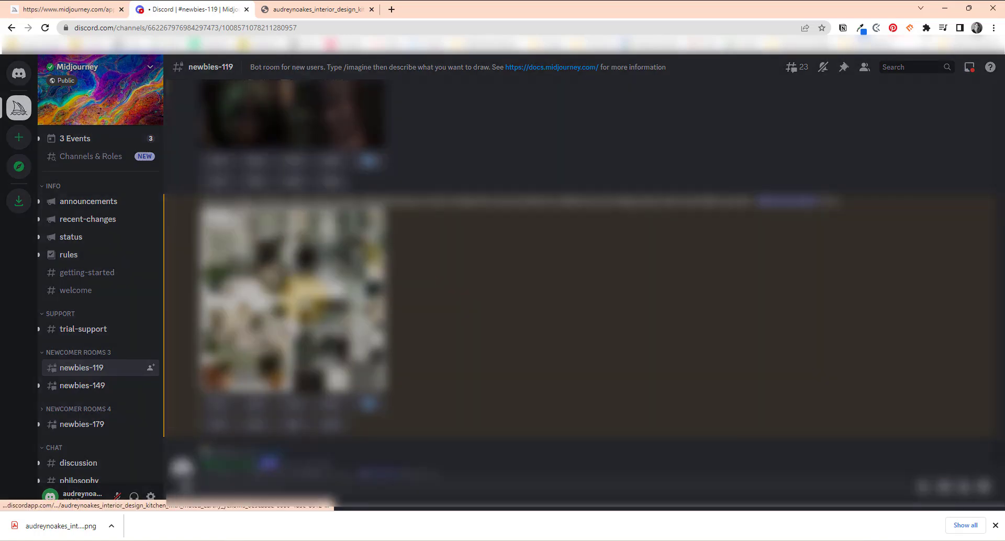
left_click(305, 315)
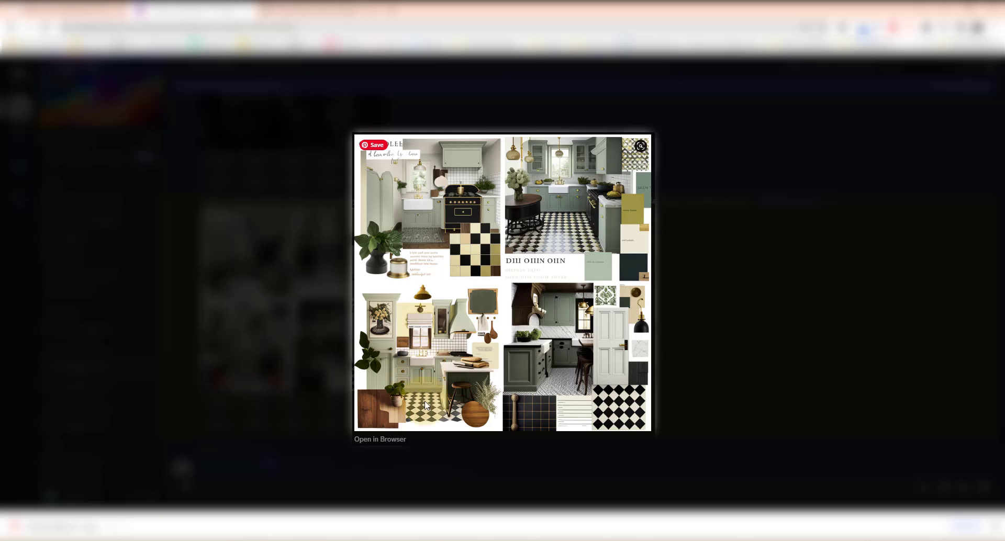
- Save the yellowish-green kitchen grid full-size as a PNG to the Desktop
left_click(390, 440)
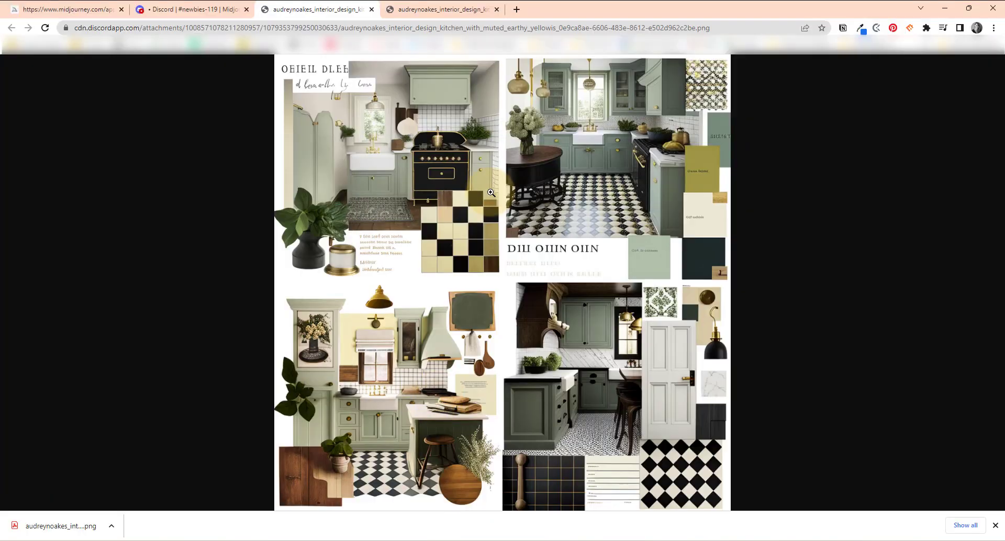
right_click(506, 197)
left_click(536, 216)
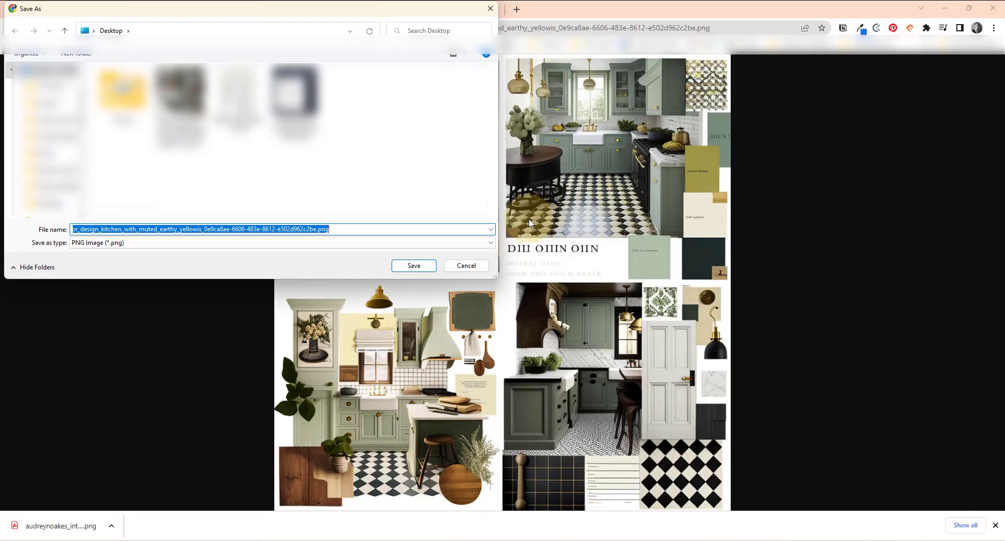
left_click(416, 265)
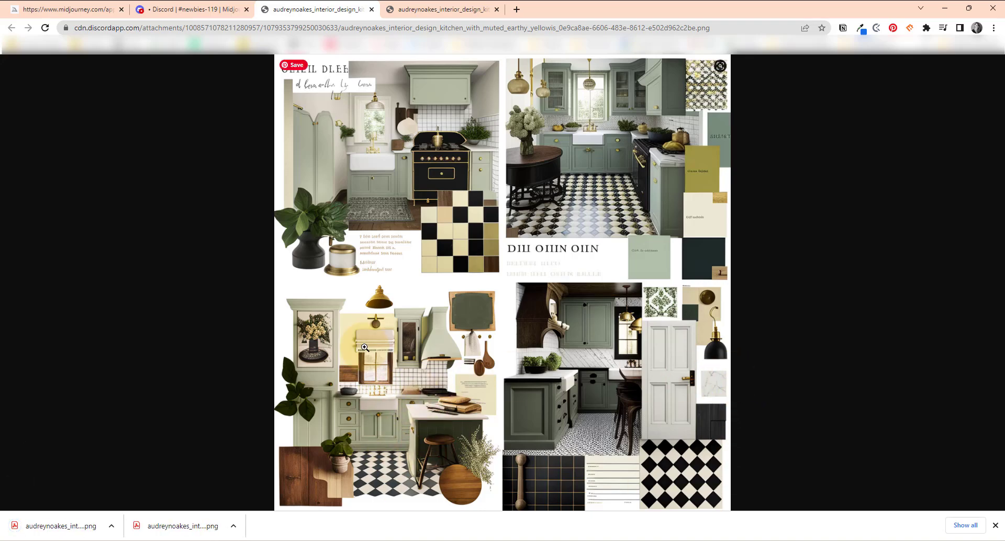
left_click(178, 10)
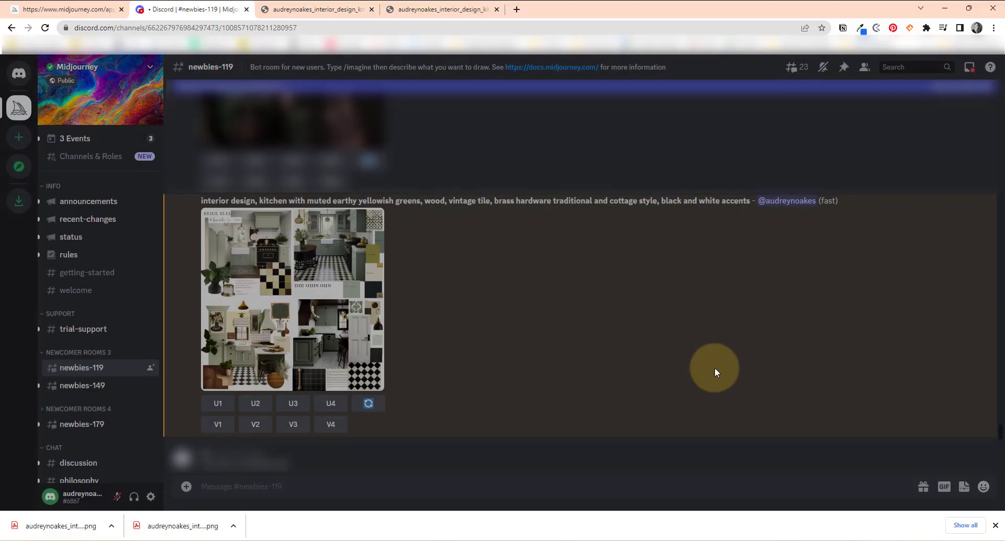
- Close the image viewer and request V3 variations of the third mood board
left_click(718, 361)
left_click(365, 415)
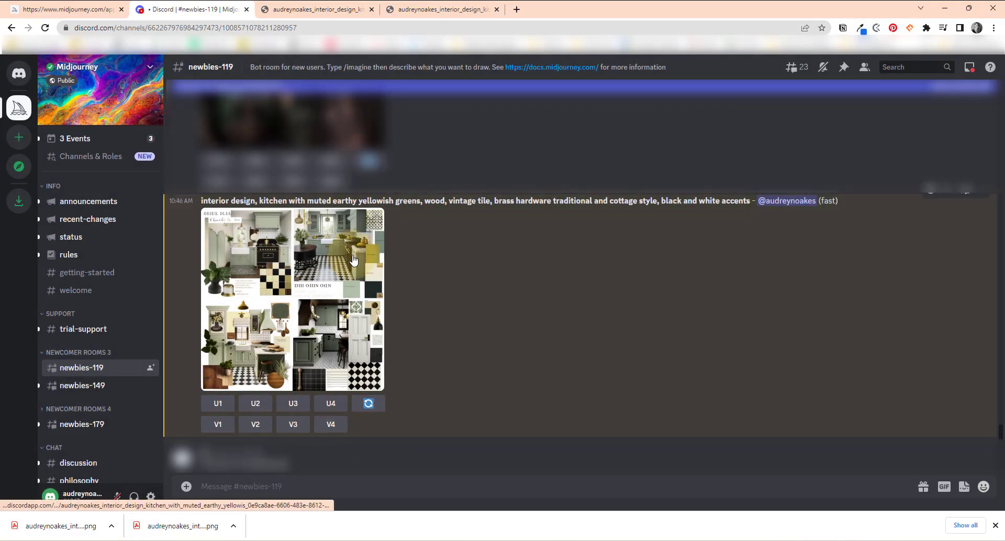
left_click(293, 426)
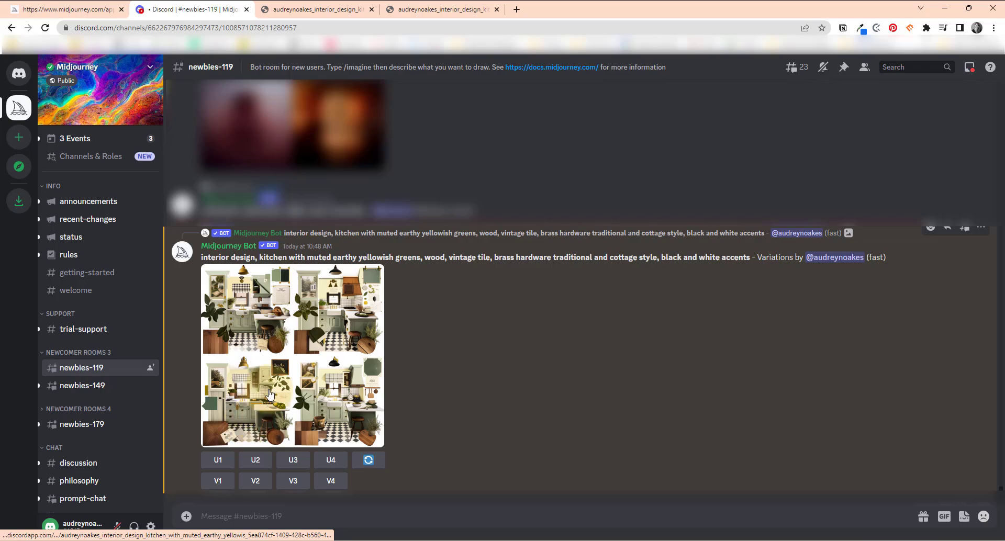
- Download the full-size kitchen variations grid as a PNG and close the viewer
left_click(285, 350)
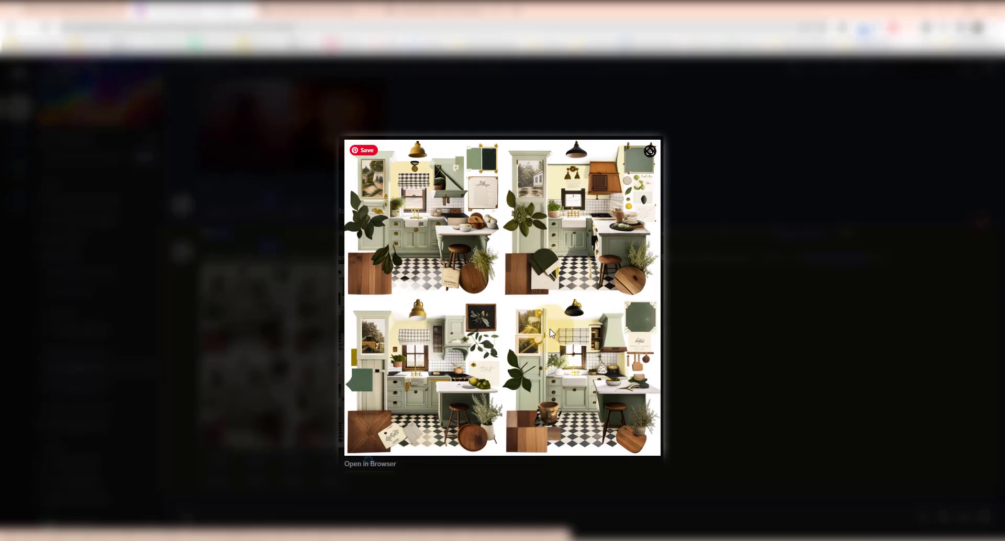
left_click(383, 465)
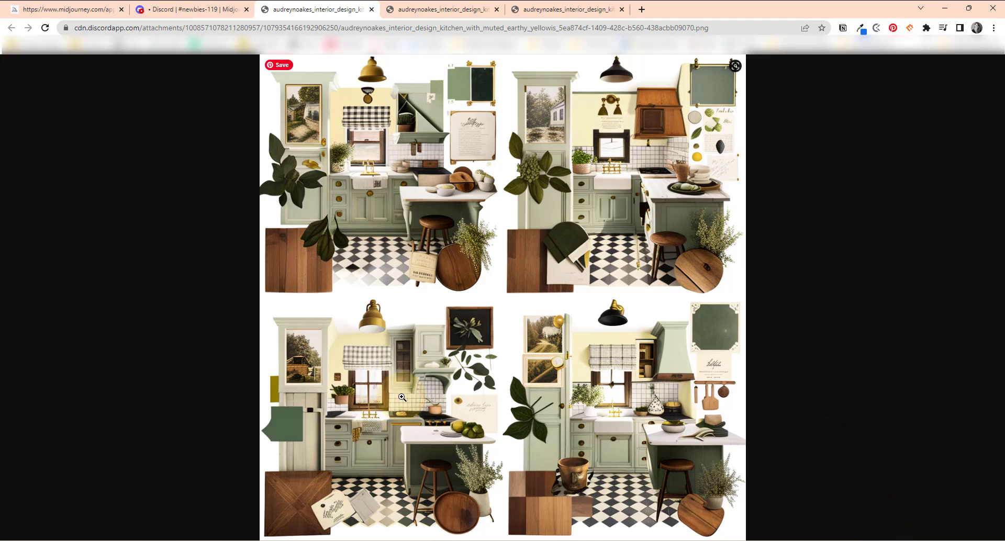
right_click(454, 255)
left_click(492, 277)
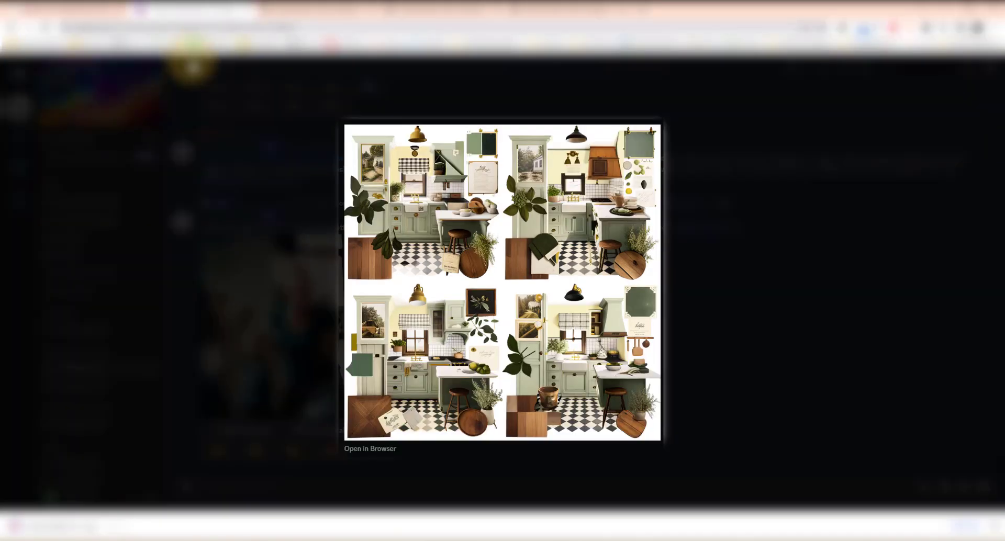
left_click(714, 473)
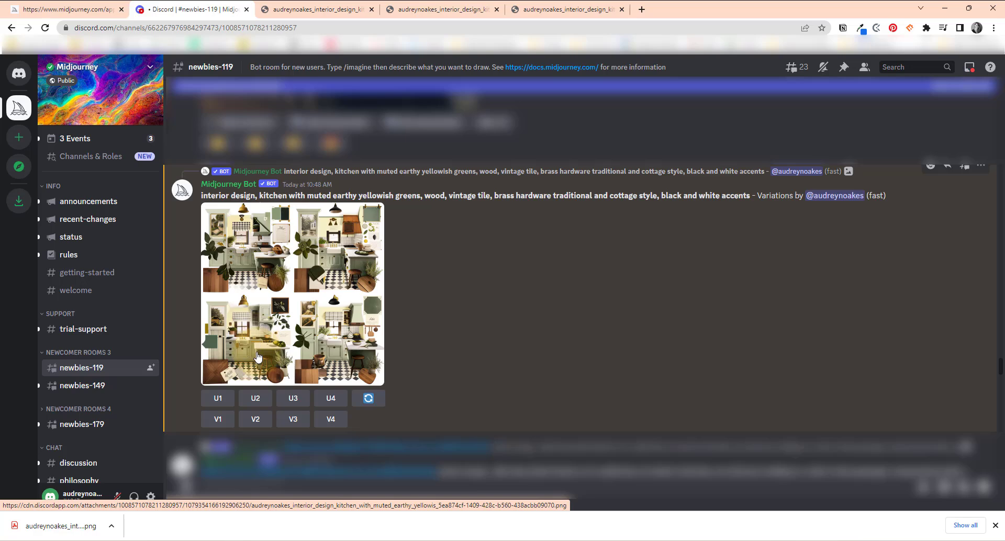
- Upscale the third kitchen variation with the U3 button
left_click(298, 401)
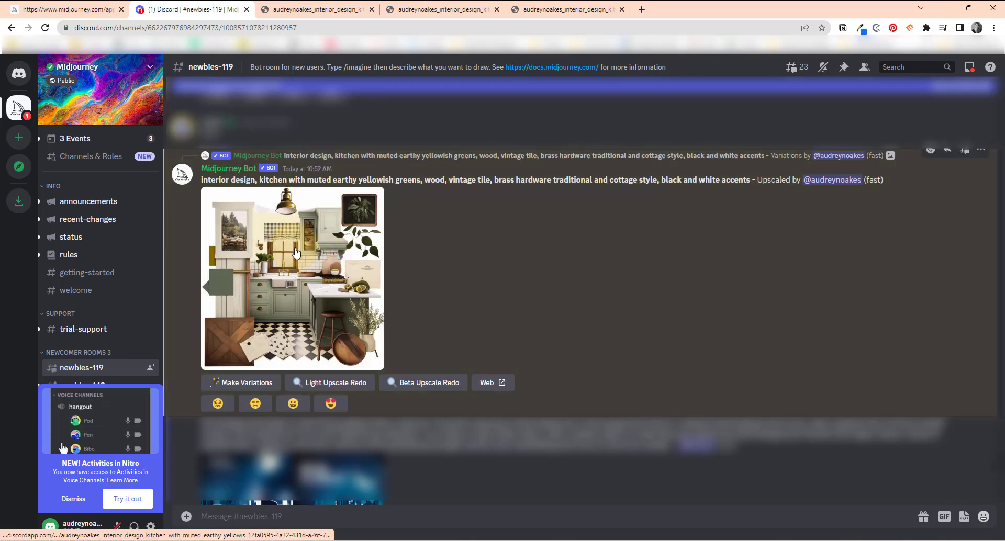
- Save the U3-upscaled kitchen mood board full-size as a PNG, then switch back to Discord
left_click(296, 249)
left_click(368, 464)
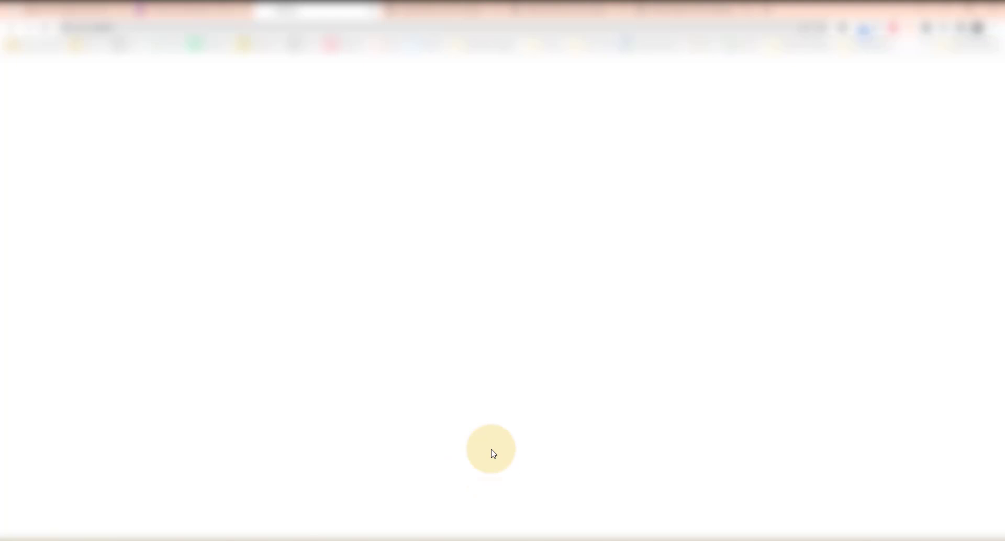
right_click(457, 283)
left_click(489, 306)
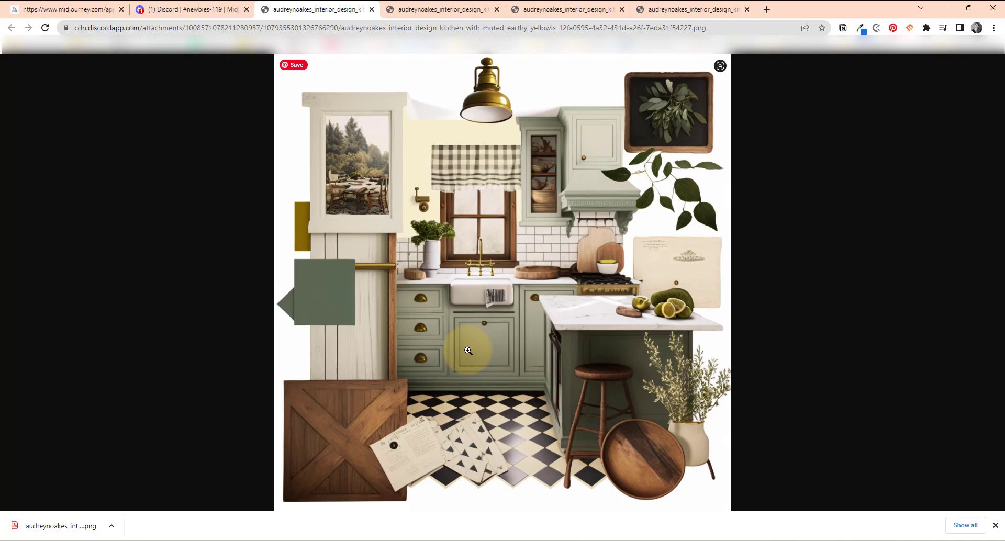
key("ctrl+2")
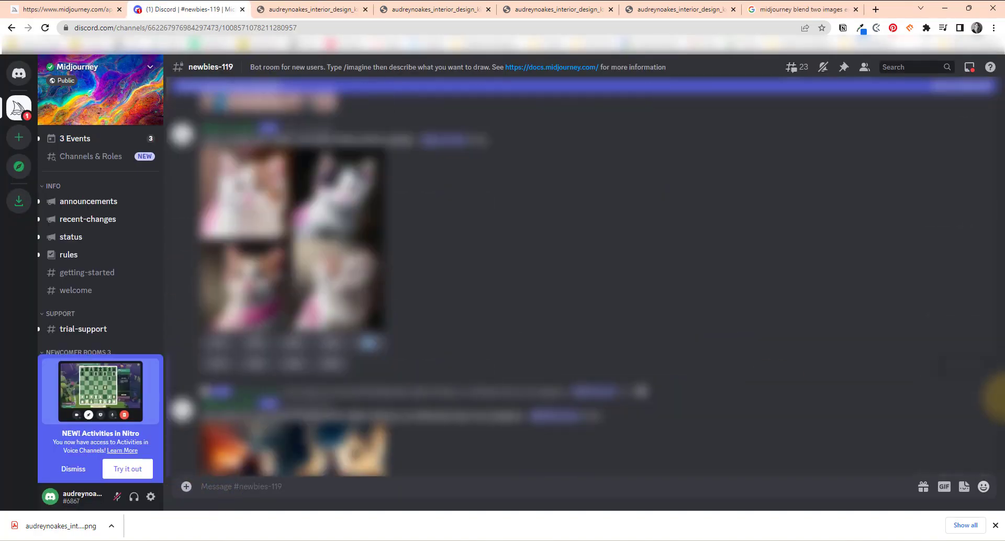
- Attach the kitchen photo IMG_9415.JPG and send it to newbies-119
left_click(186, 486)
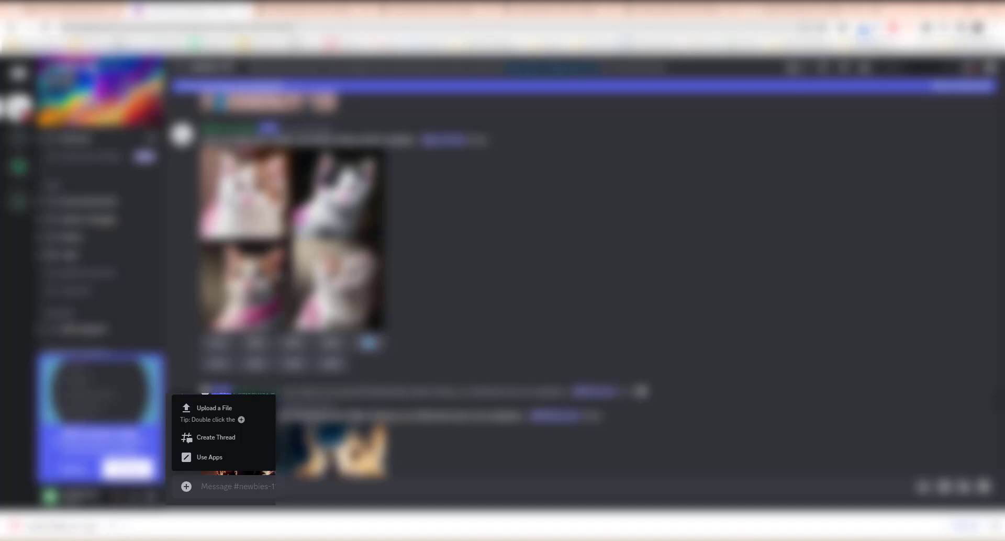
left_click_drag(1, 468, 259, 487)
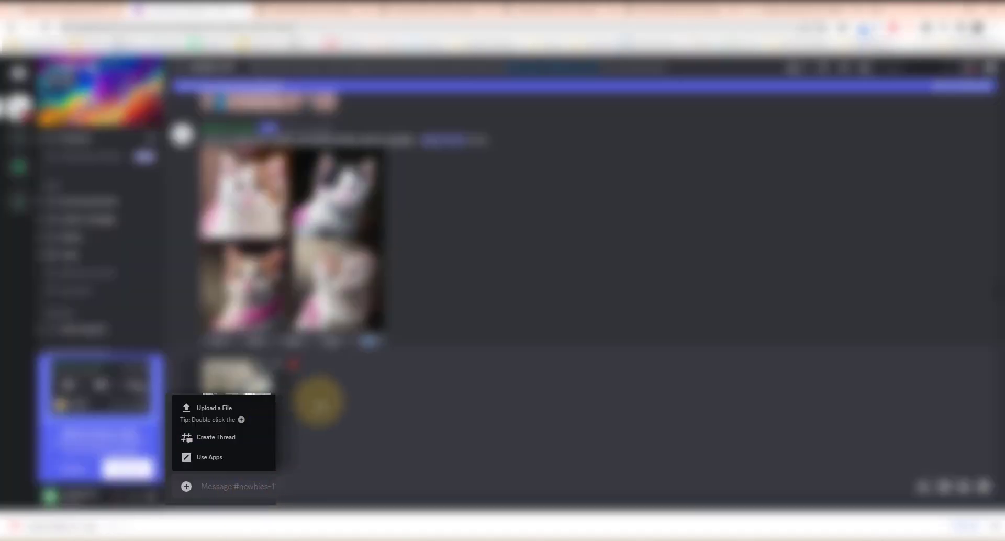
left_click(441, 422)
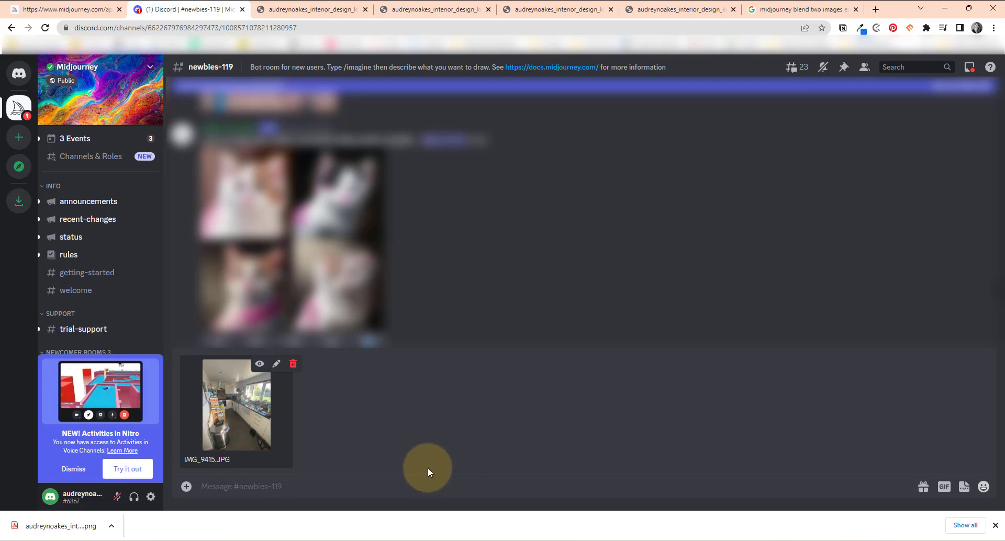
key("Return")
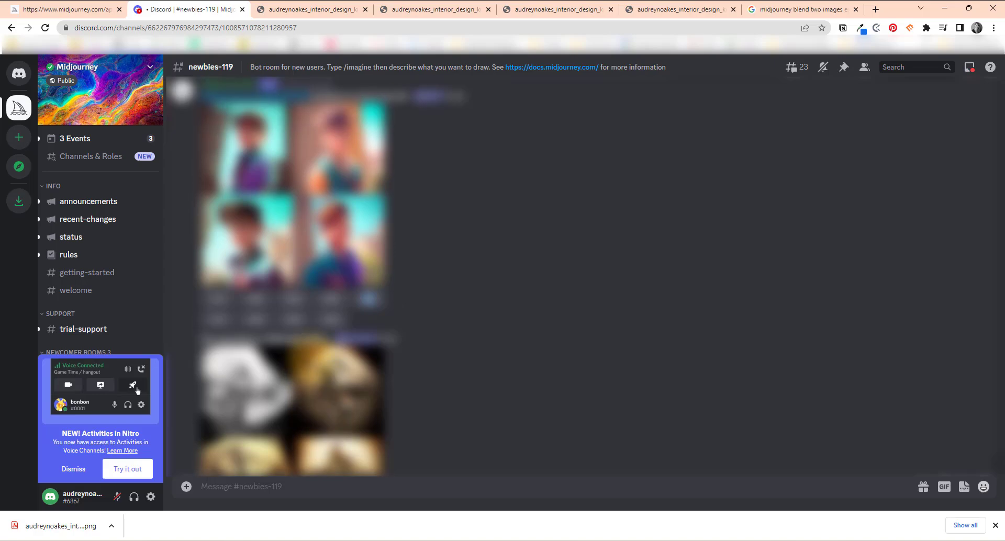
scroll(262, 262, "up", 5)
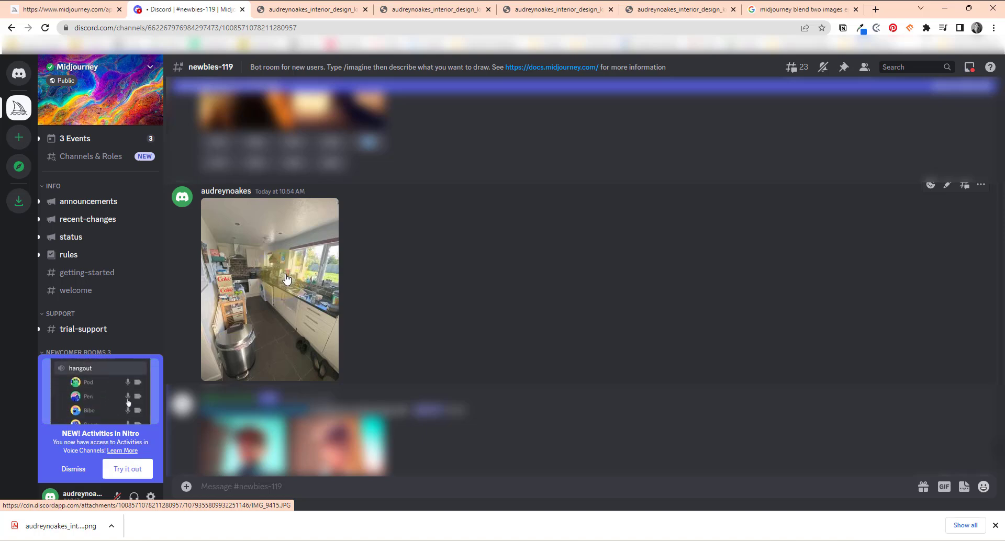
scroll(543, 334, "down", 1)
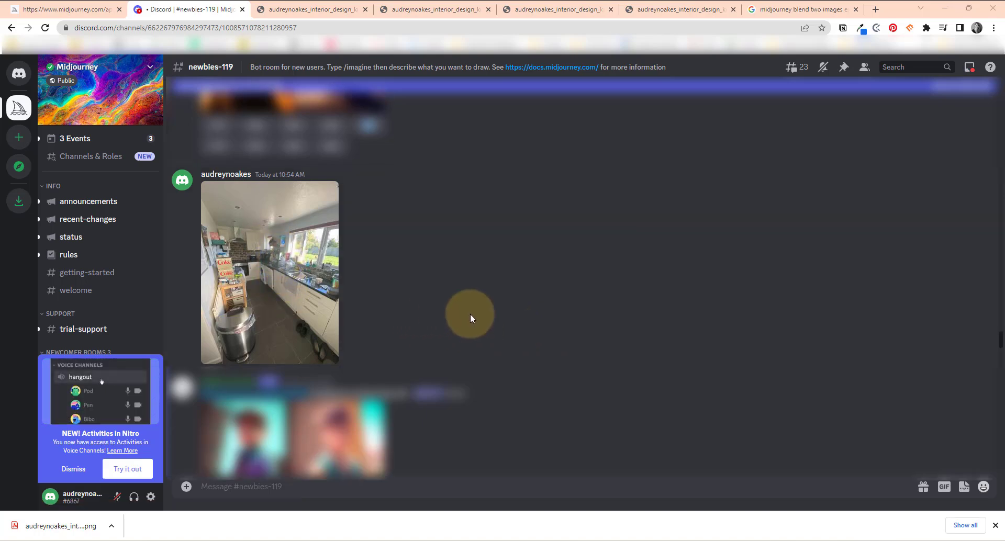
left_click(281, 282)
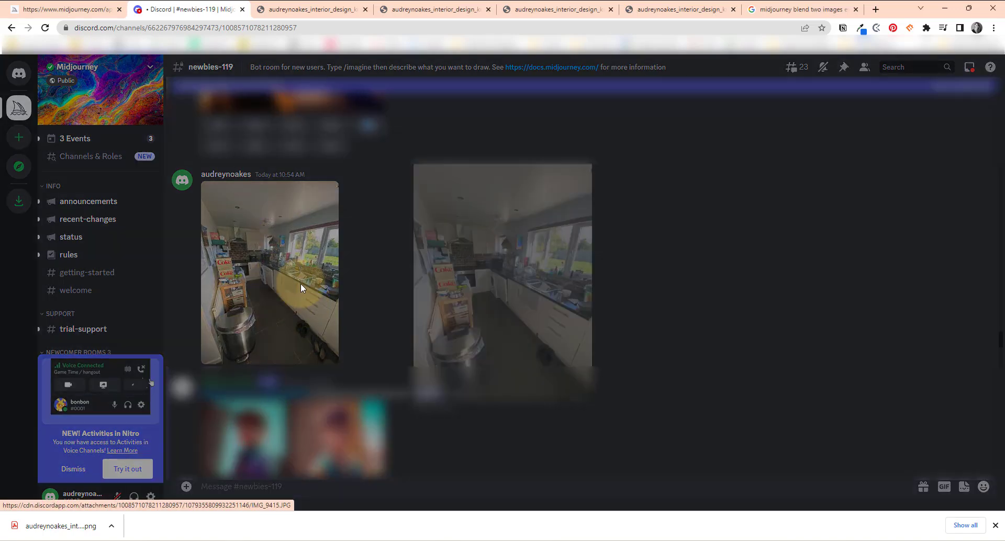
right_click(504, 264)
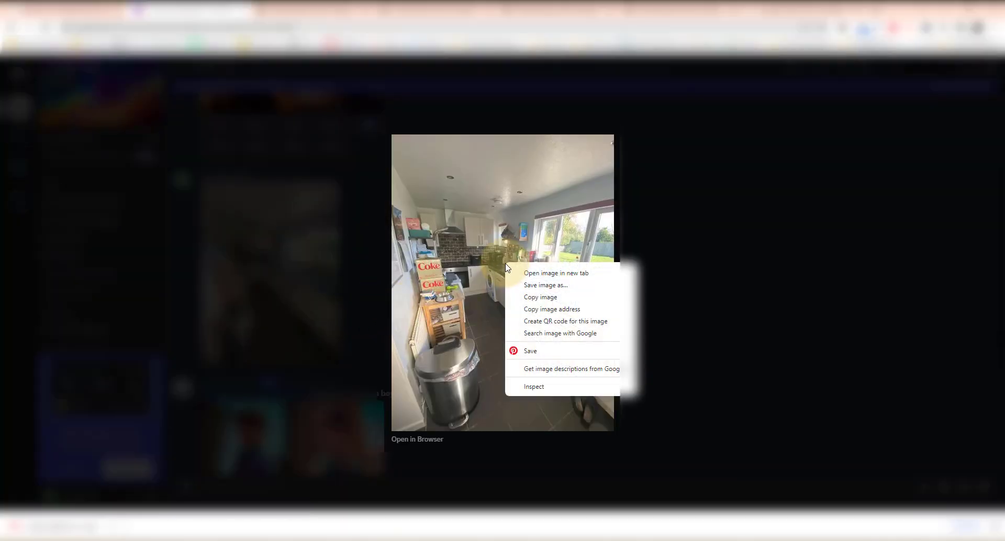
left_click(563, 314)
left_click(680, 406)
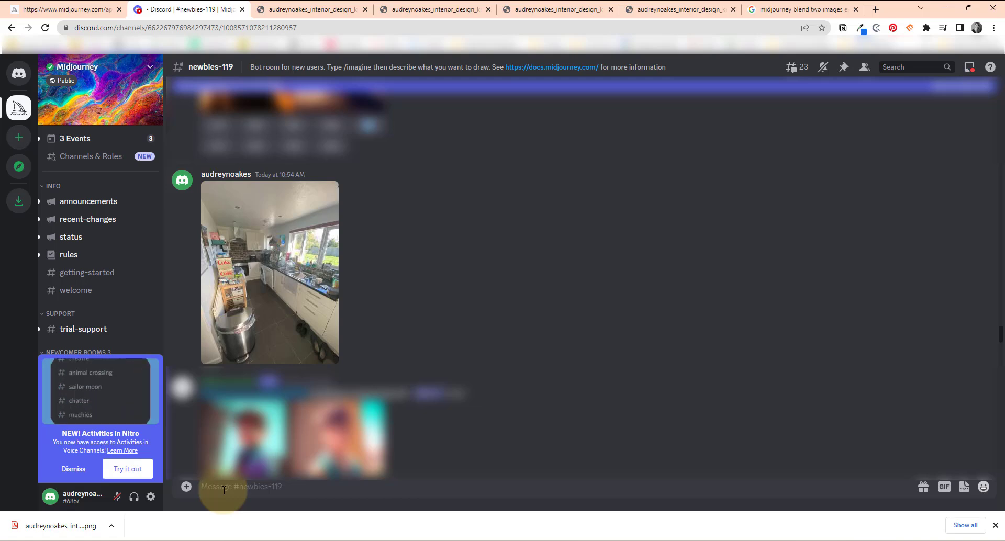
- Start an /imagine prompt with the uploaded kitchen photo's link
type("/imagine")
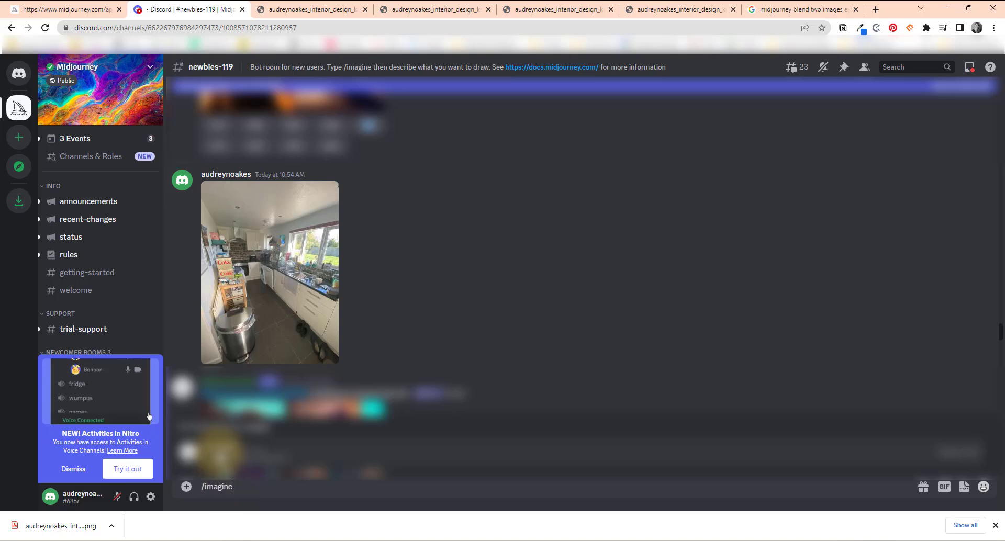
key("Tab")
key("ctrl+v")
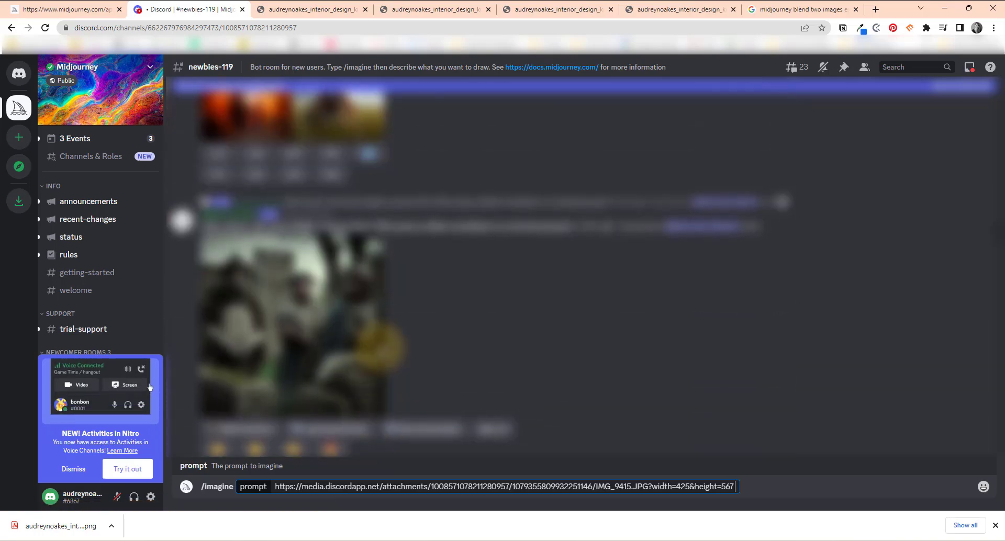
- Append the earlier muted-green, vintage-tile mood board prompt after the link and submit it
scroll(192, 211, "up", 4)
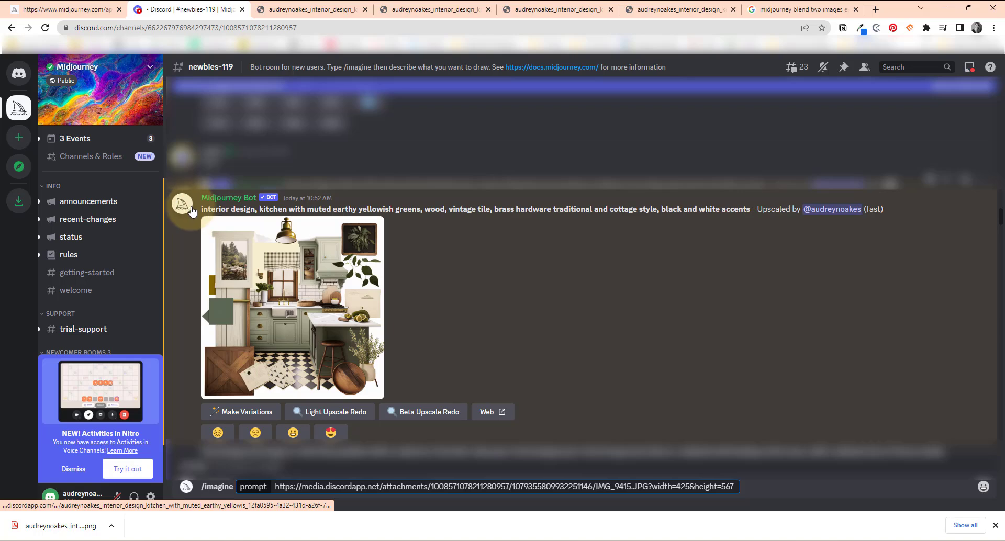
left_click_drag(201, 209, 750, 209)
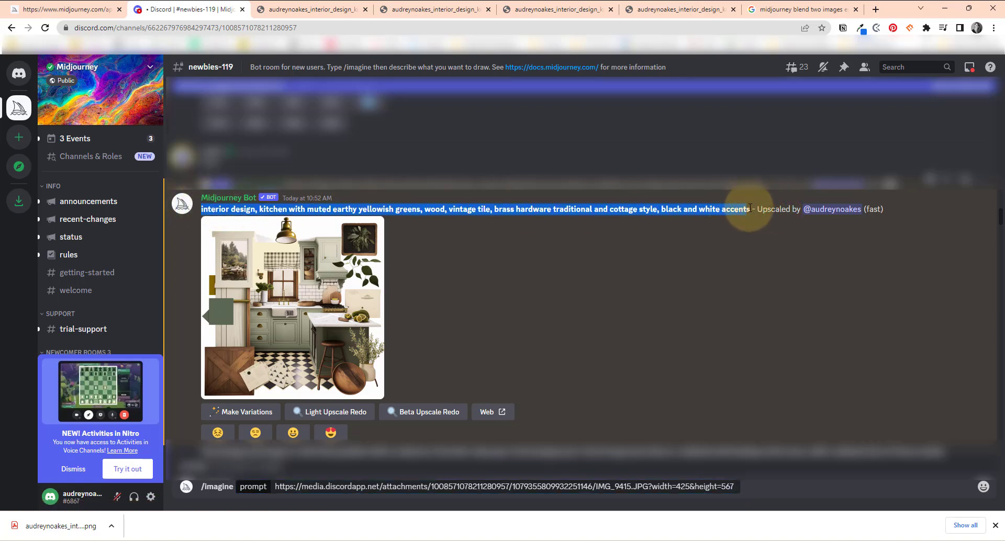
left_click(741, 486)
key("ctrl+v")
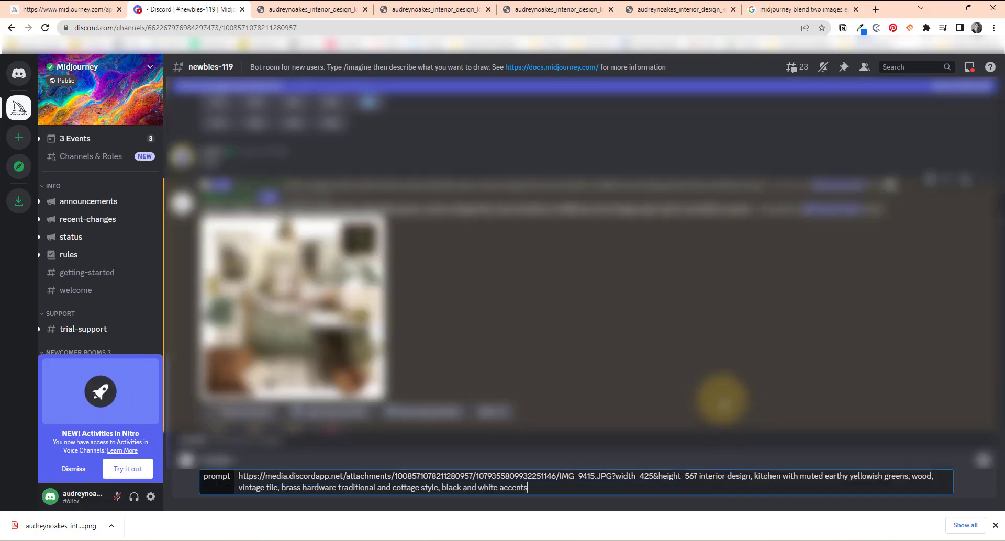
key("Return")
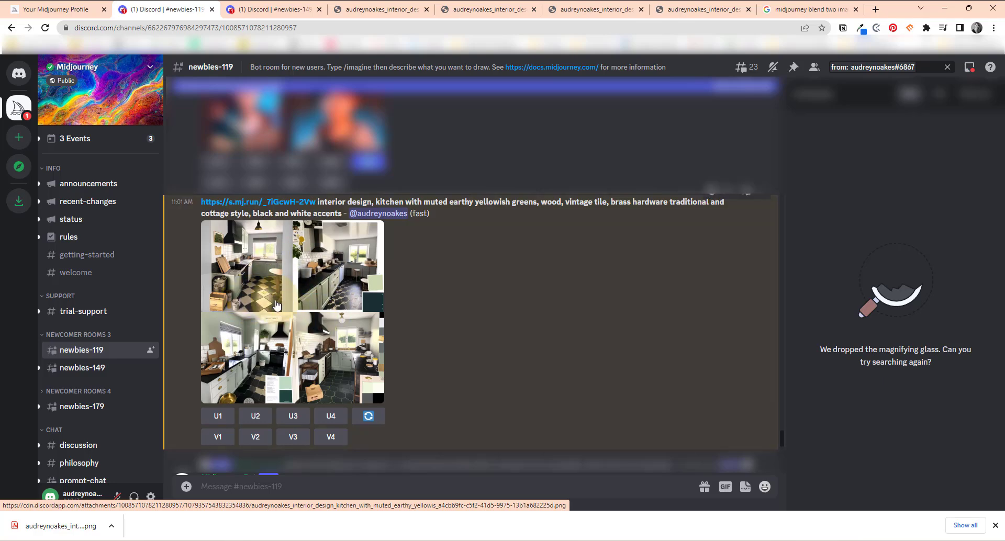
- Enlarge the new grid showing sage cabinets with checkerboard and hexagon floors
left_click(309, 321)
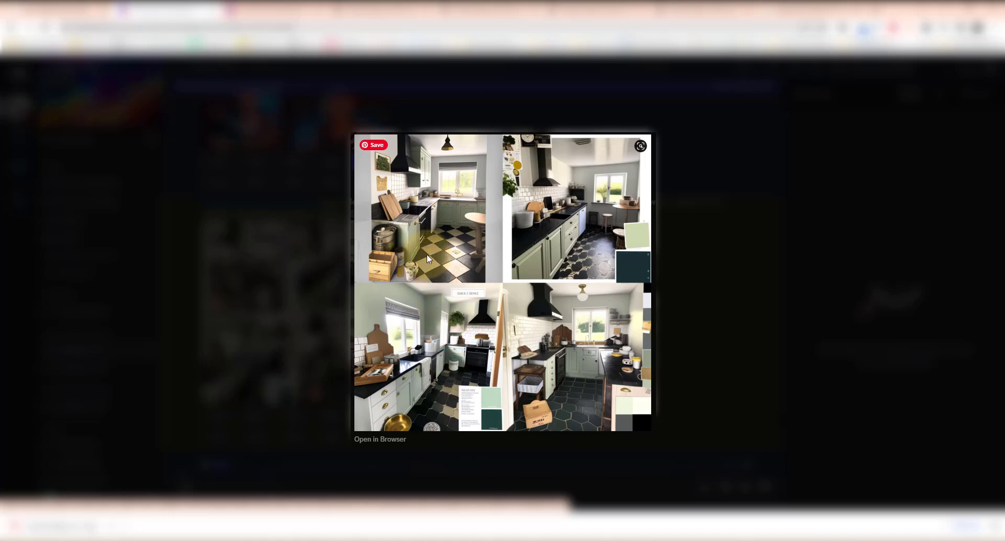
- Open the photo-based kitchen grid full-size in a browser tab and save it as a PNG
right_click(506, 271)
left_click(381, 440)
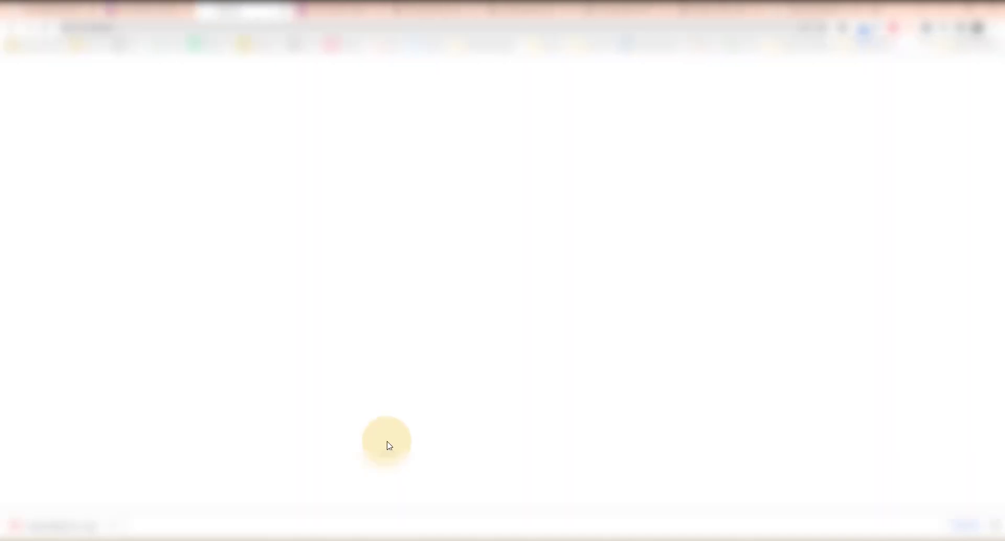
right_click(523, 324)
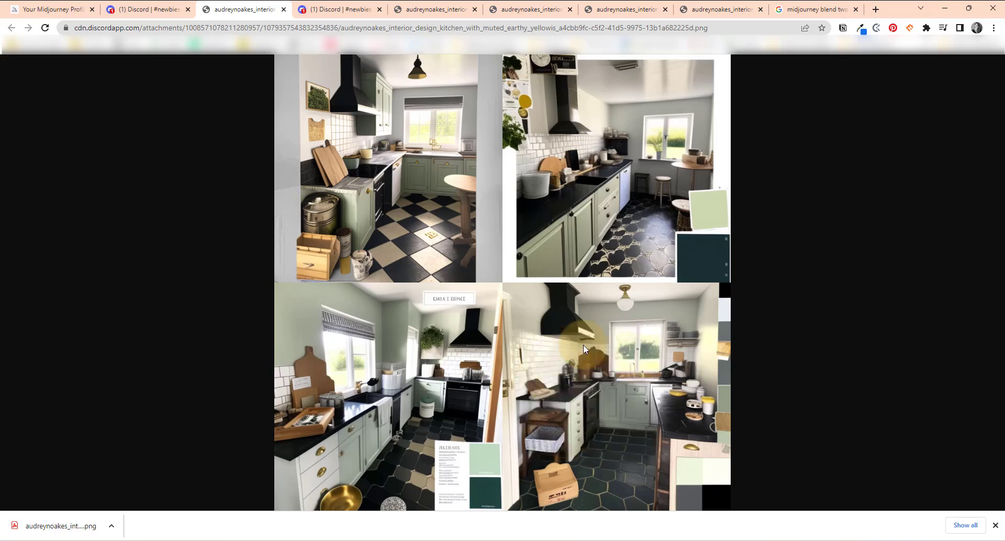
left_click(585, 346)
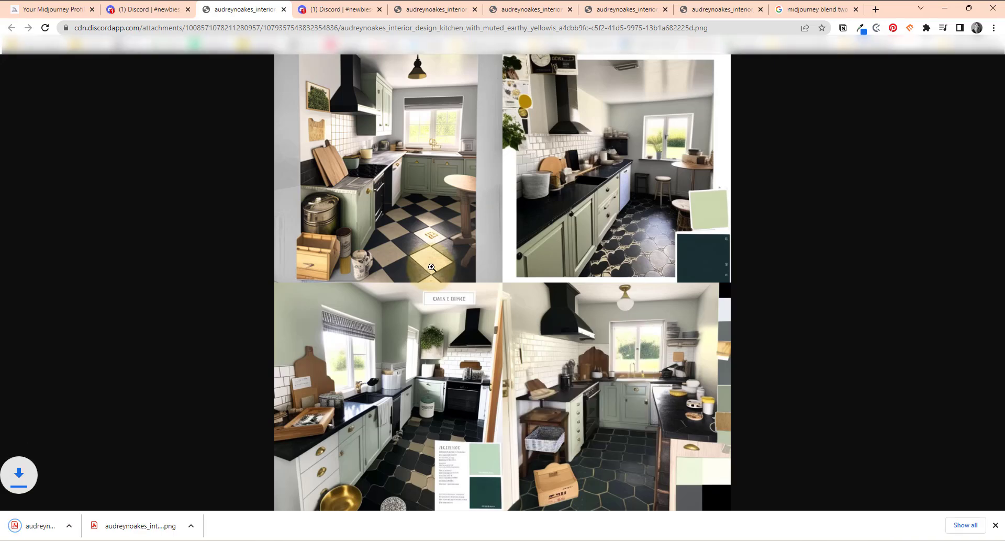